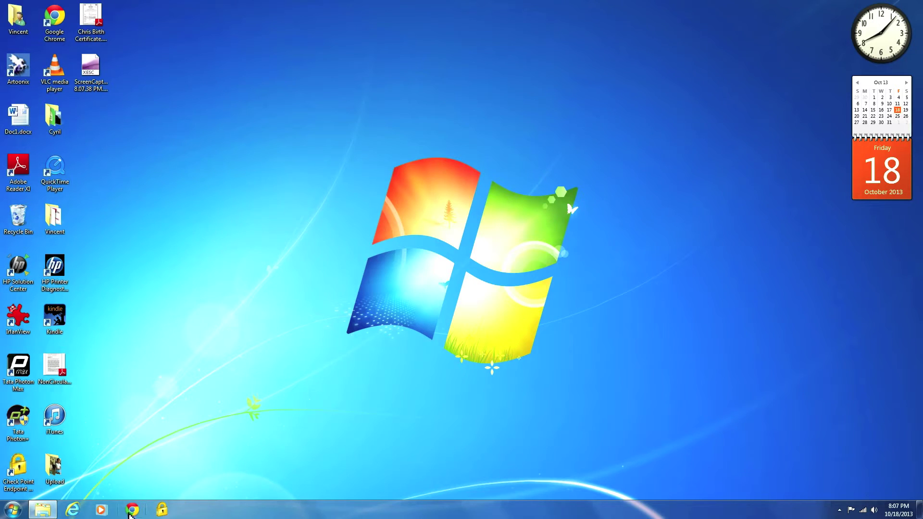
Go to youtube.com in Chrome, search 'planes trailer' and play the Planes TEASER 1 video
left_click(131, 510)
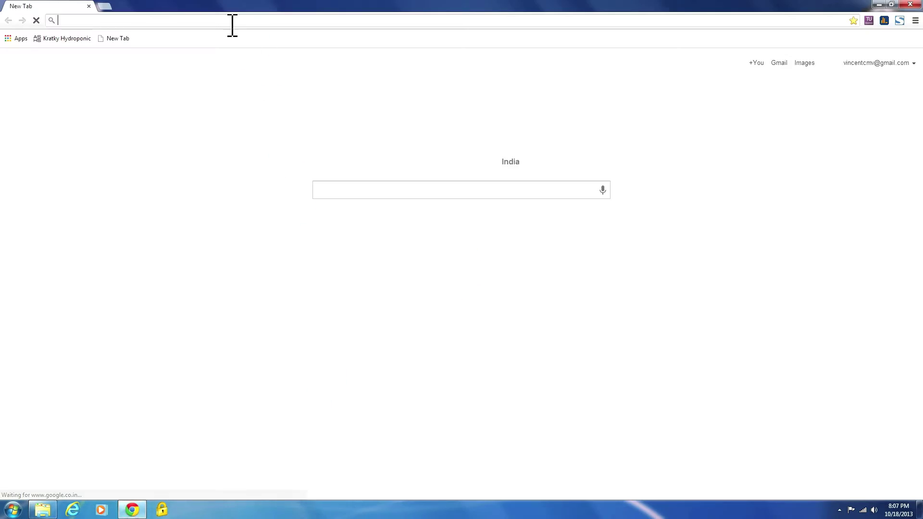
type("you")
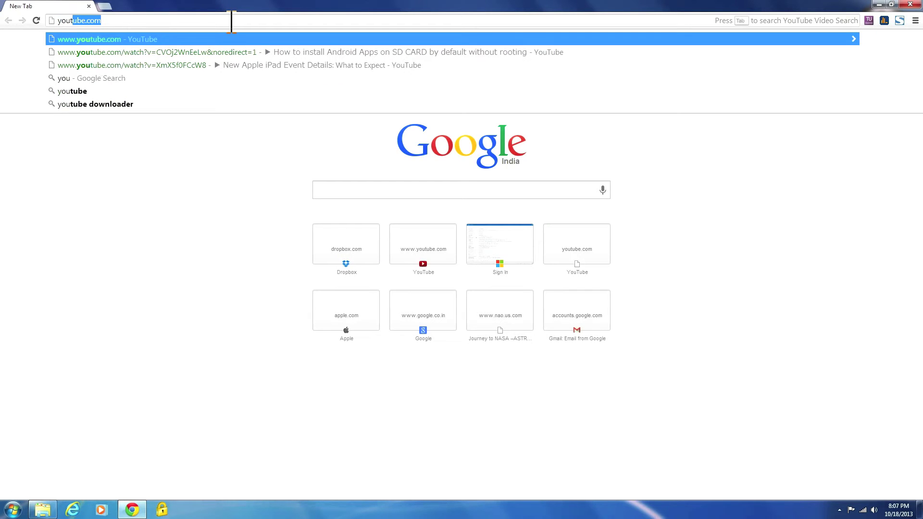
type("tube.co")
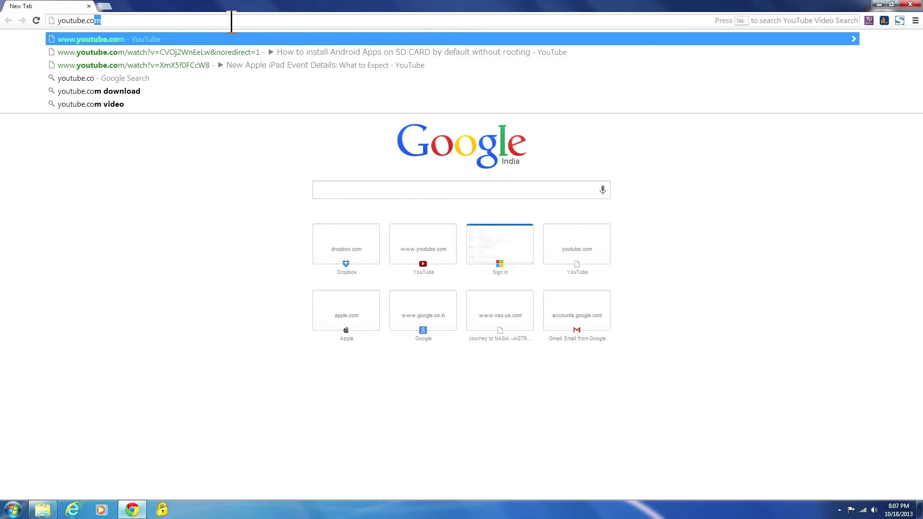
key("Return")
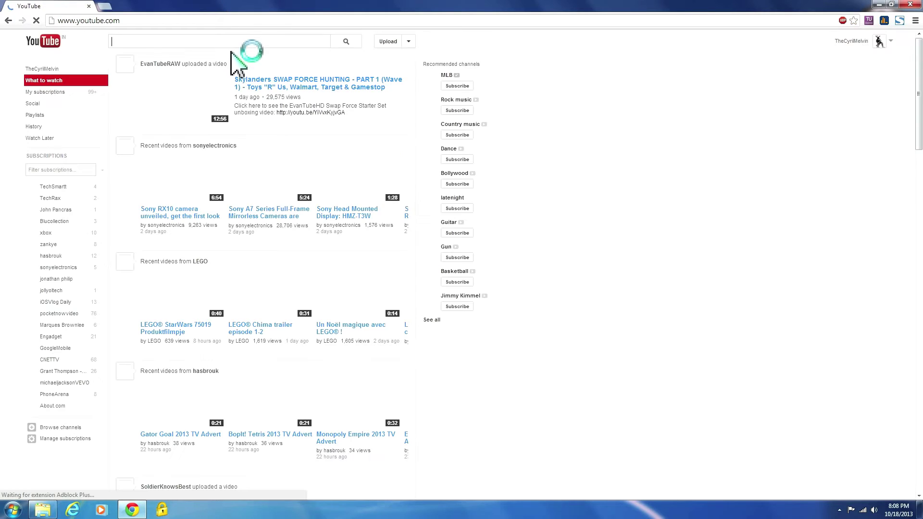
left_click(234, 40)
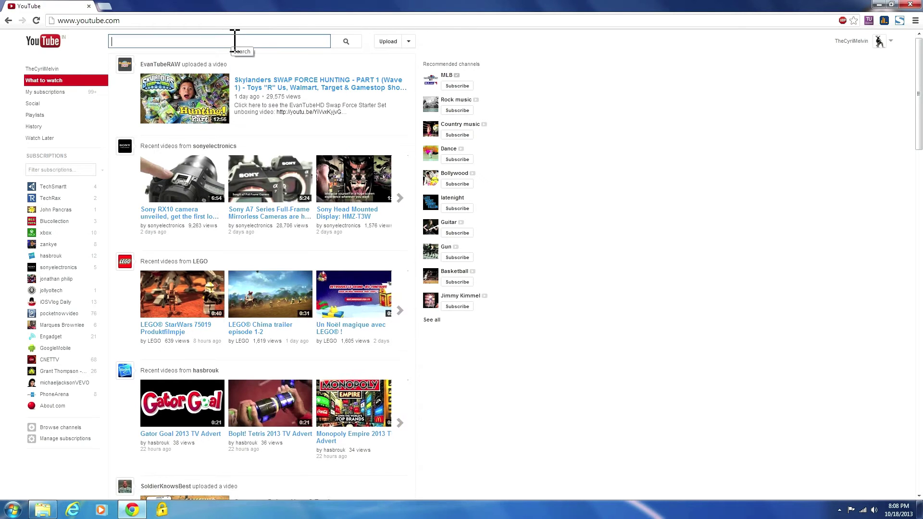
type("plane")
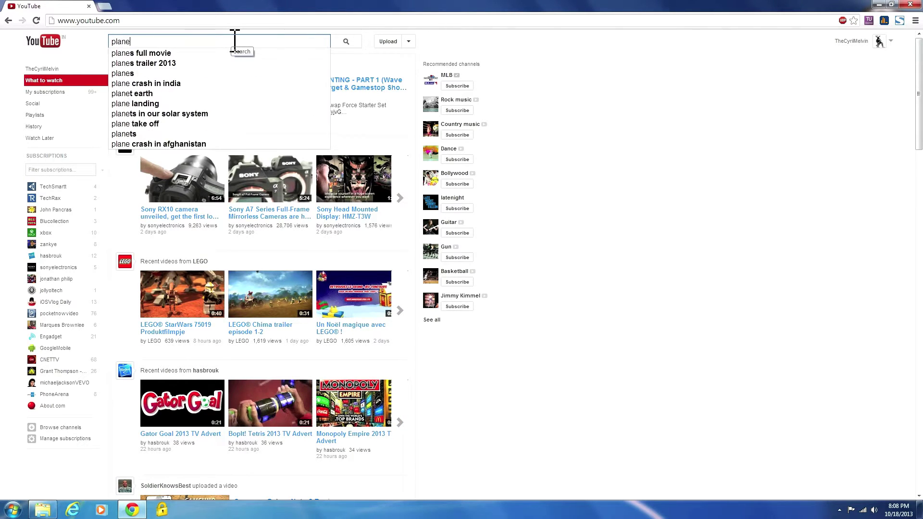
type("s trai;")
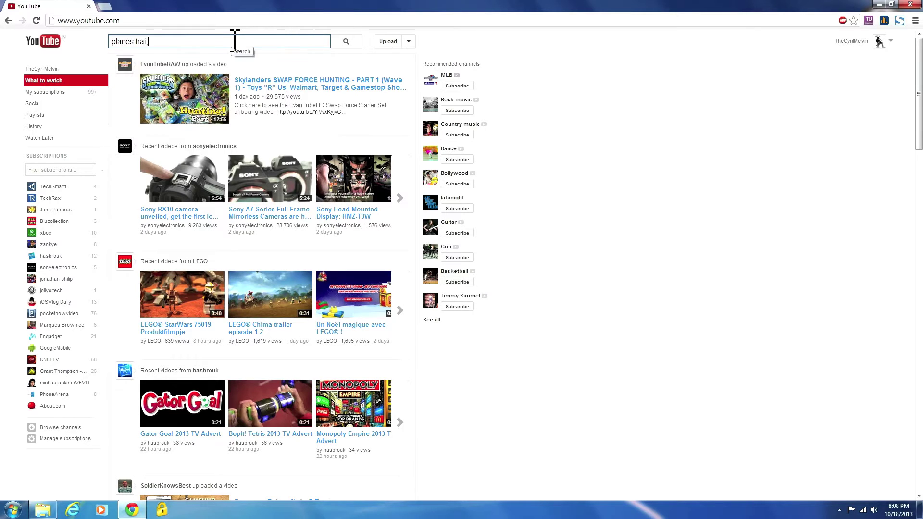
key("BackSpace")
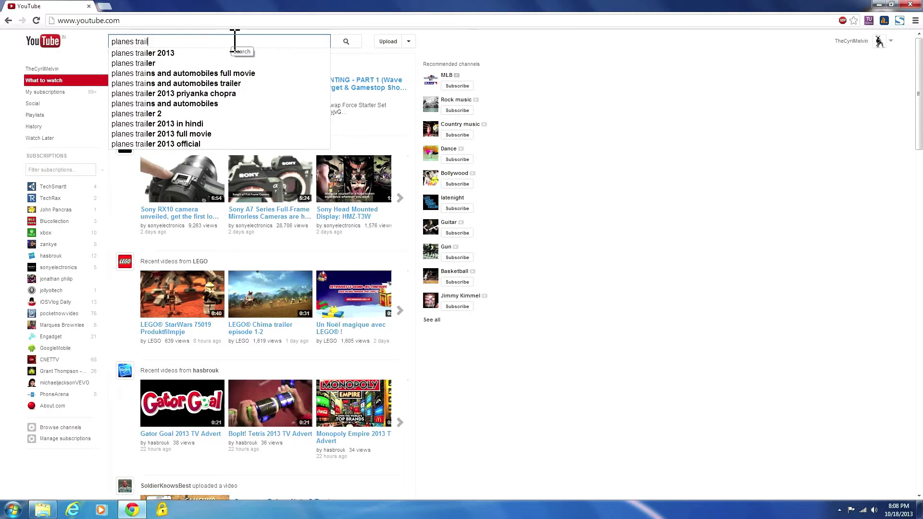
type("er")
key("Return")
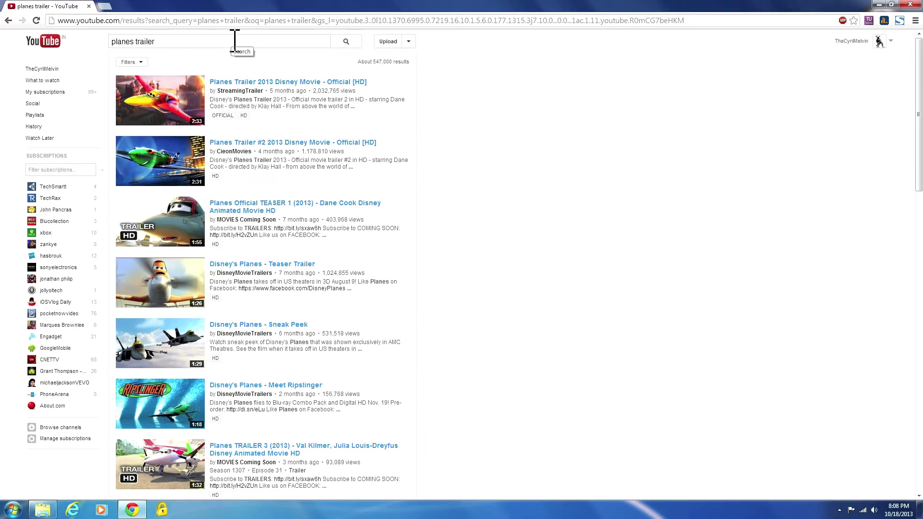
left_click(187, 232)
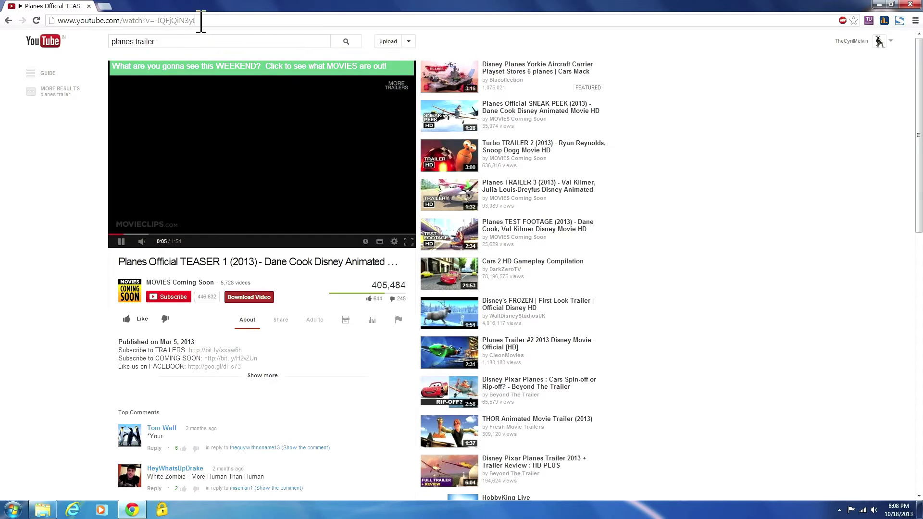
Copy the Planes TEASER 1 video's URL from the address bar and open a new tab
left_click_drag(200, 20, 118, 32)
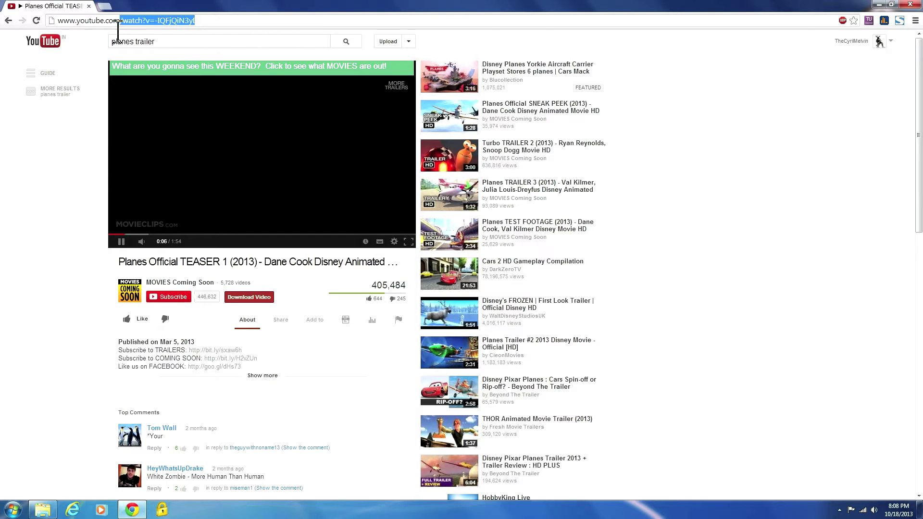
right_click(73, 22)
left_click(92, 36)
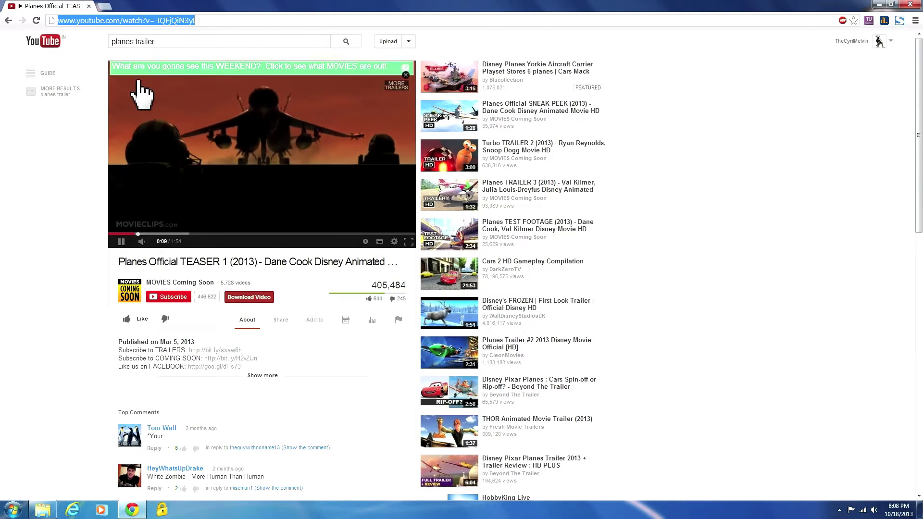
key("ctrl+t")
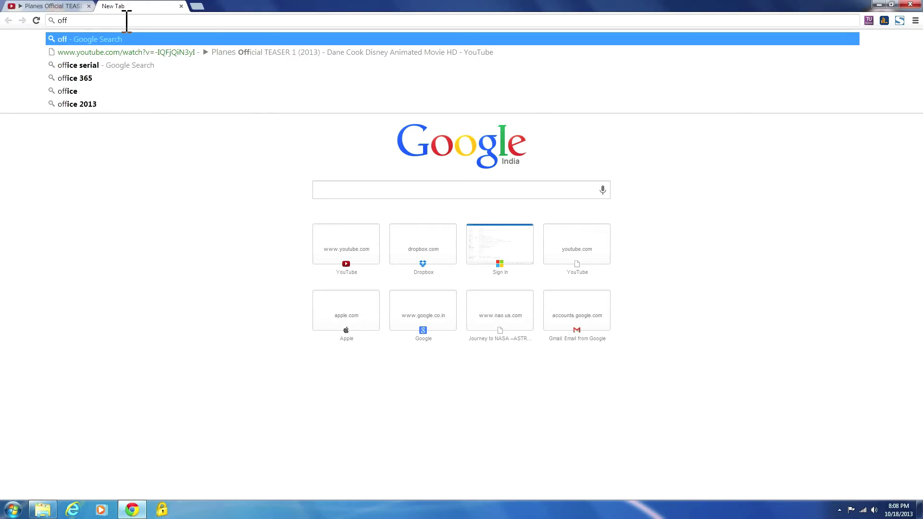
type("libert")
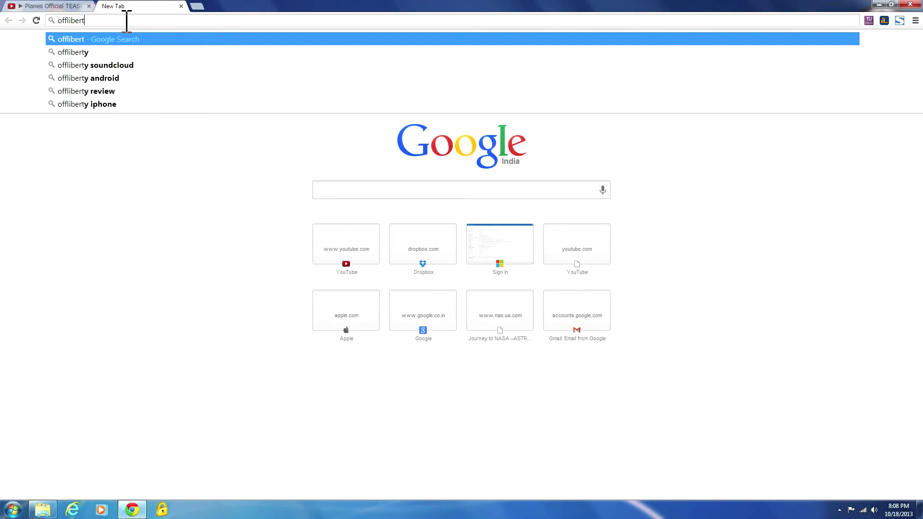
type("y.com")
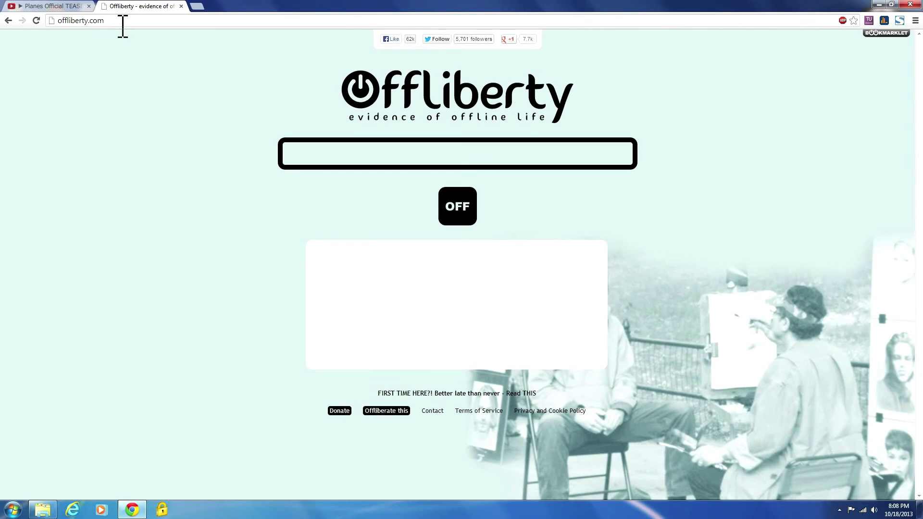
Paste the teaser URL into Offliberty's input box and submit it with OFF
right_click(296, 155)
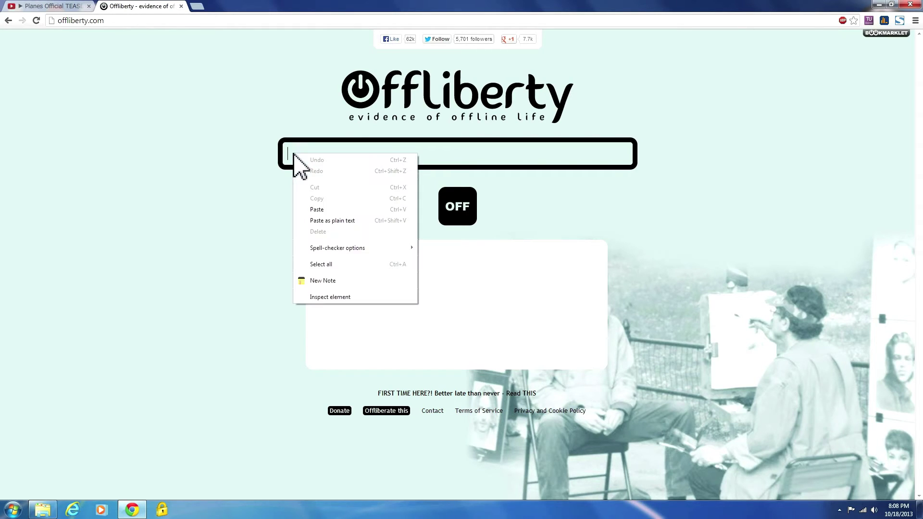
left_click(317, 209)
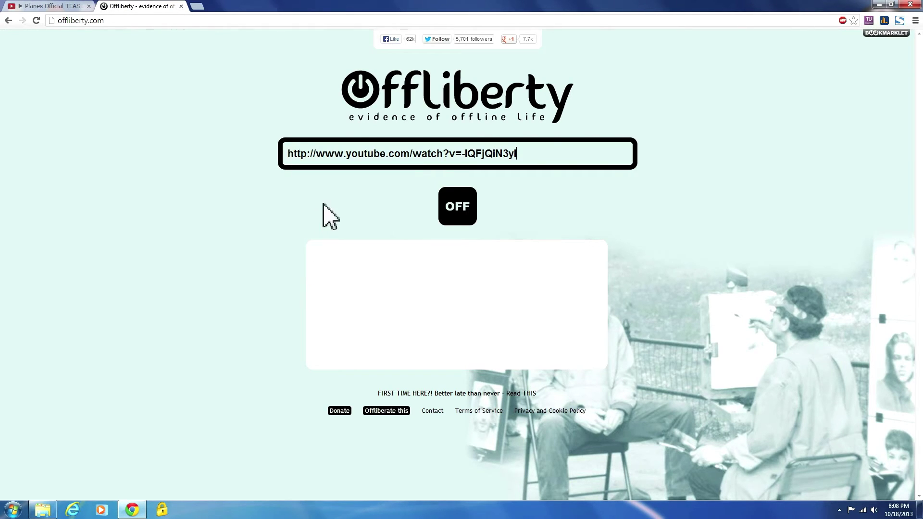
left_click(465, 205)
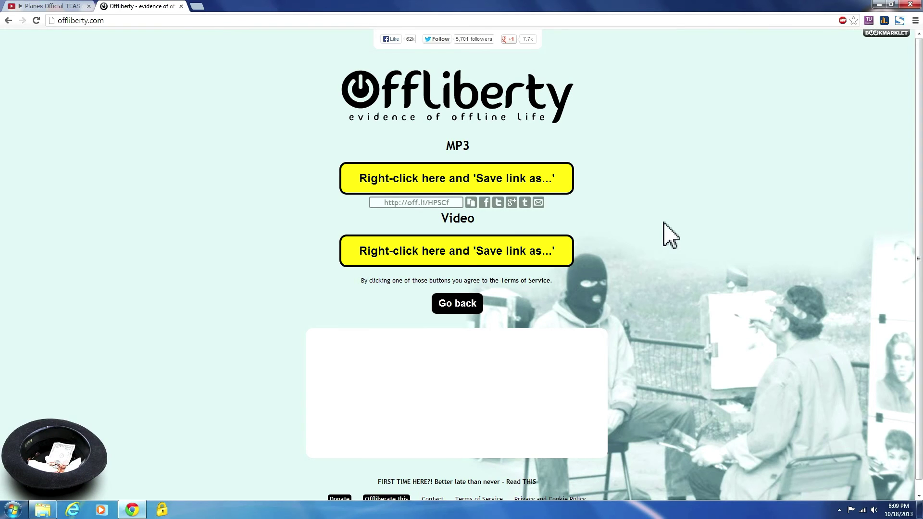
right_click(443, 186)
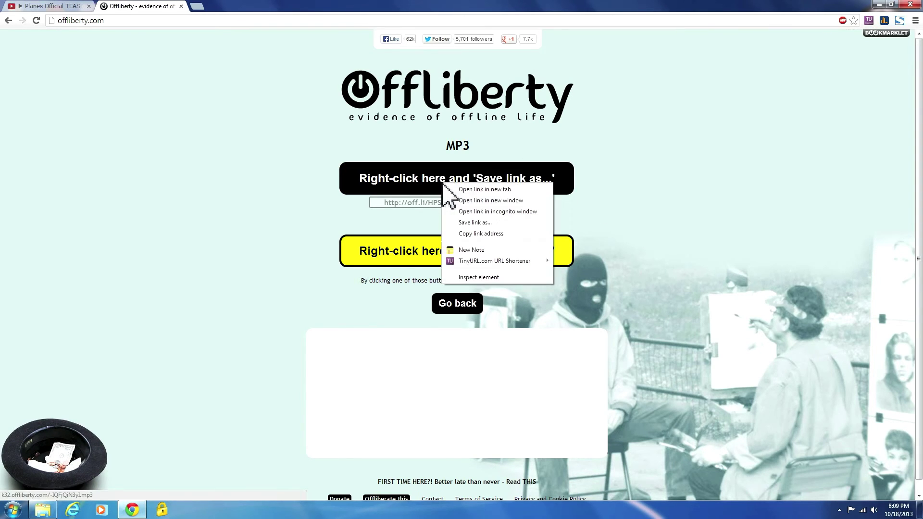
left_click(632, 180)
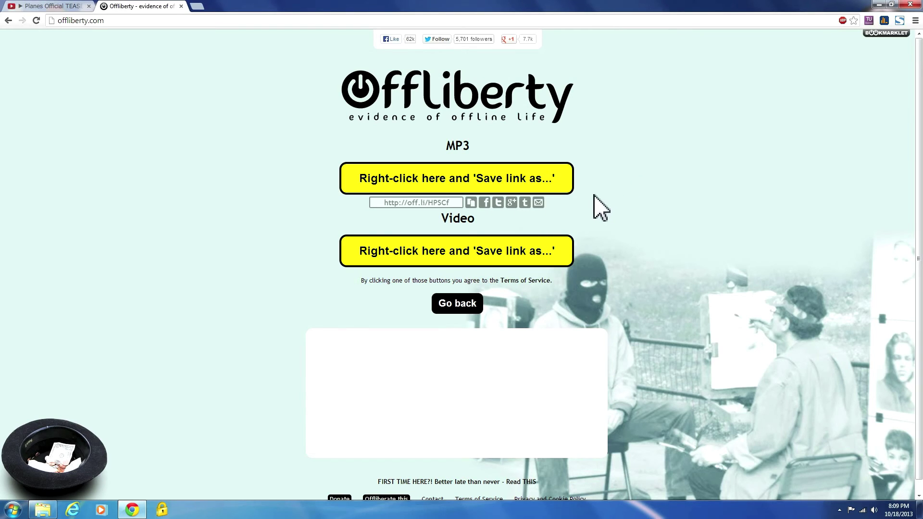
right_click(442, 248)
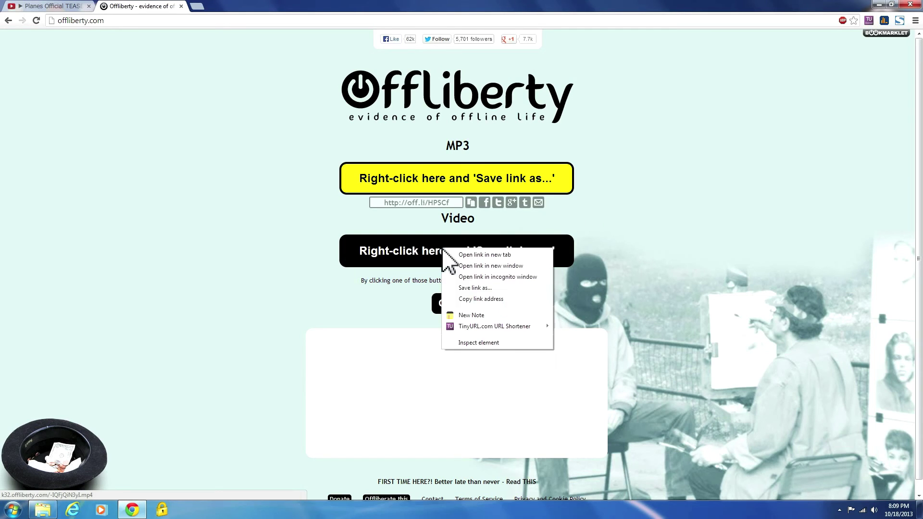
left_click(652, 182)
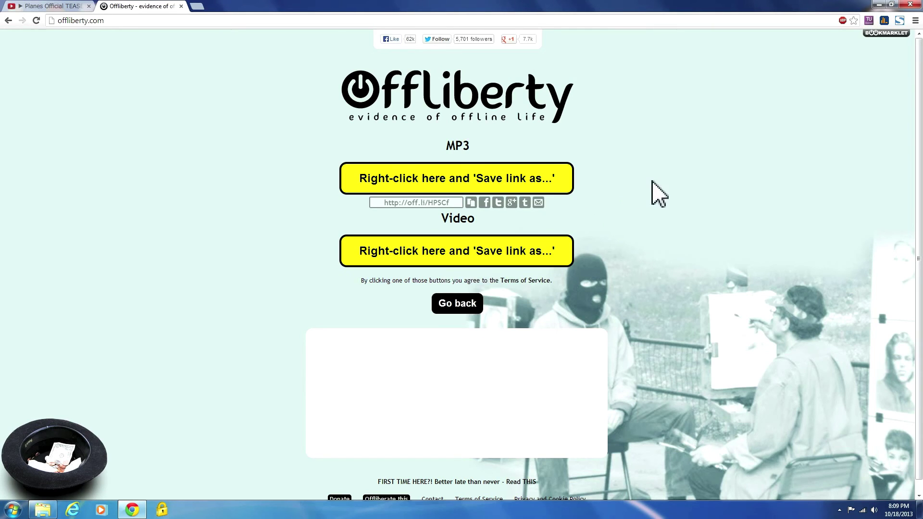